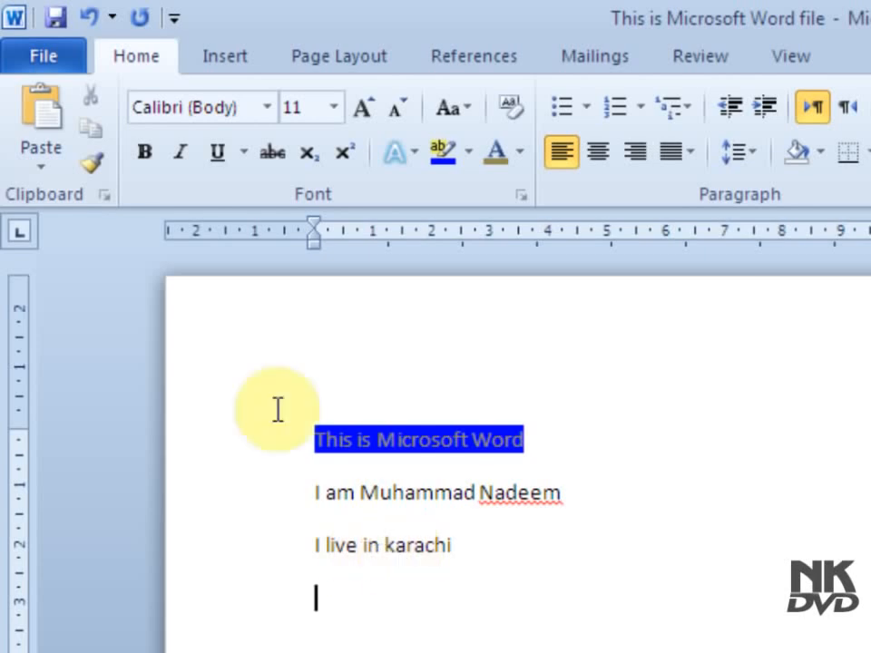
pyautogui.click(88, 134)
pyautogui.click(95, 130)
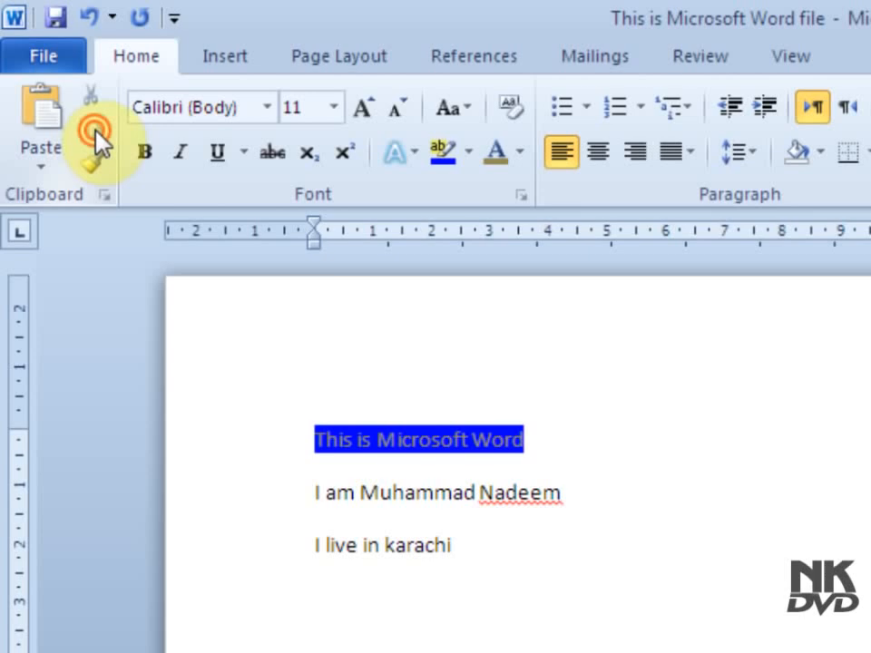
pyautogui.click(93, 91)
pyautogui.click(98, 132)
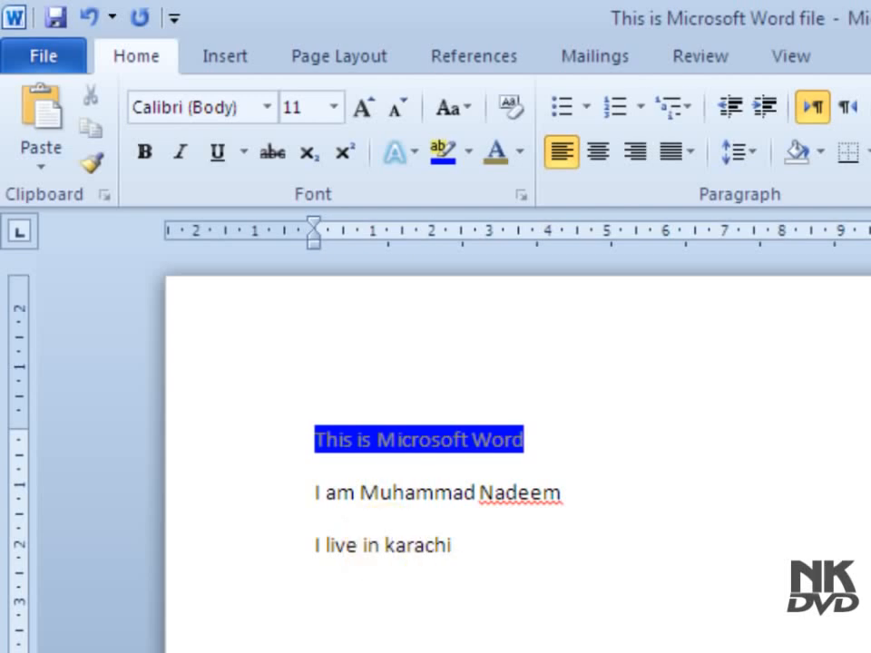
# Cut the word "karachi" from the third line and undo the cut, doing both twice
pyautogui.scroll(2, 476, 463)
pyautogui.moveTo(336, 607); pyautogui.dragTo(421, 604)
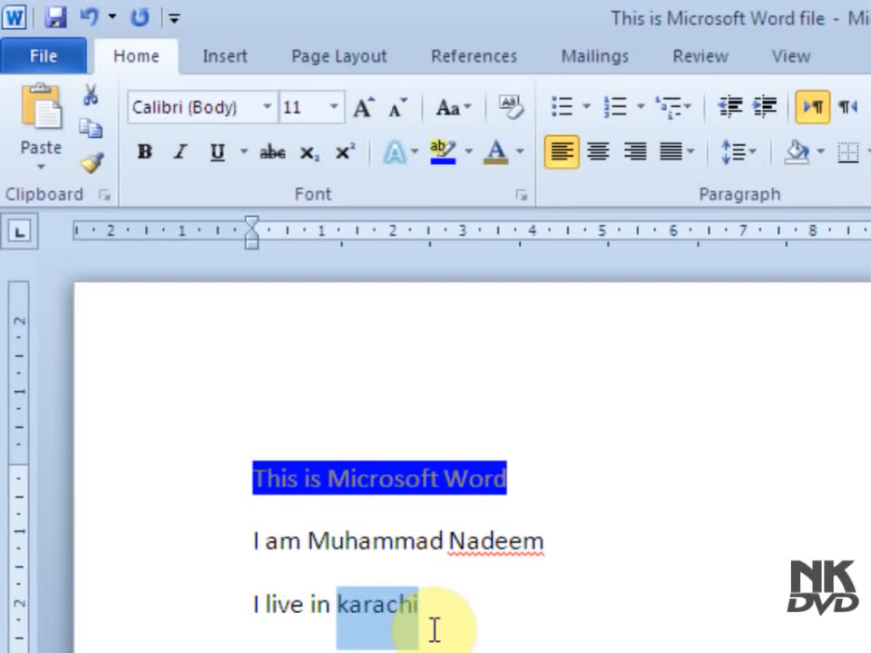
pyautogui.hotkey('ctrl', 'x')
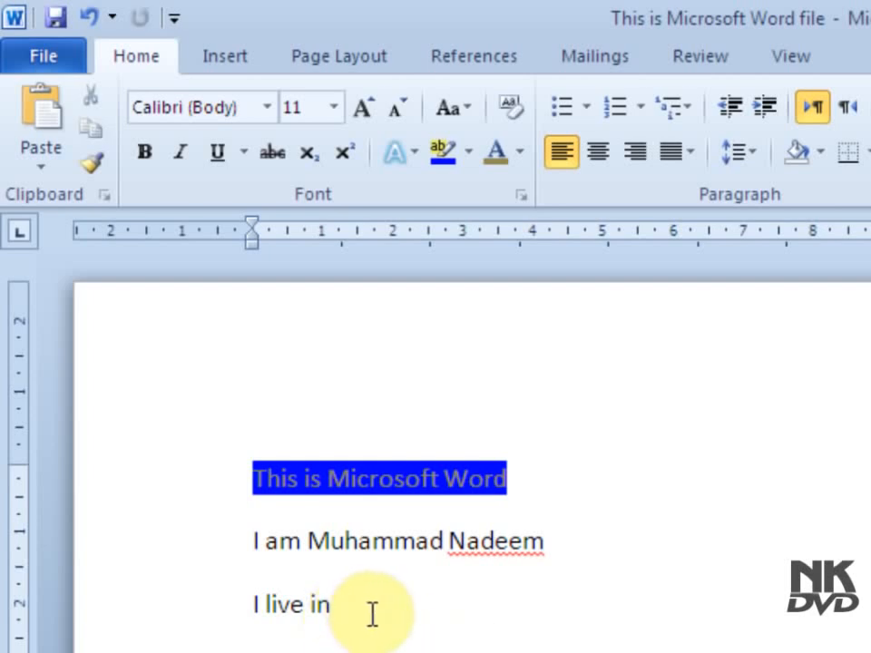
pyautogui.click(88, 17)
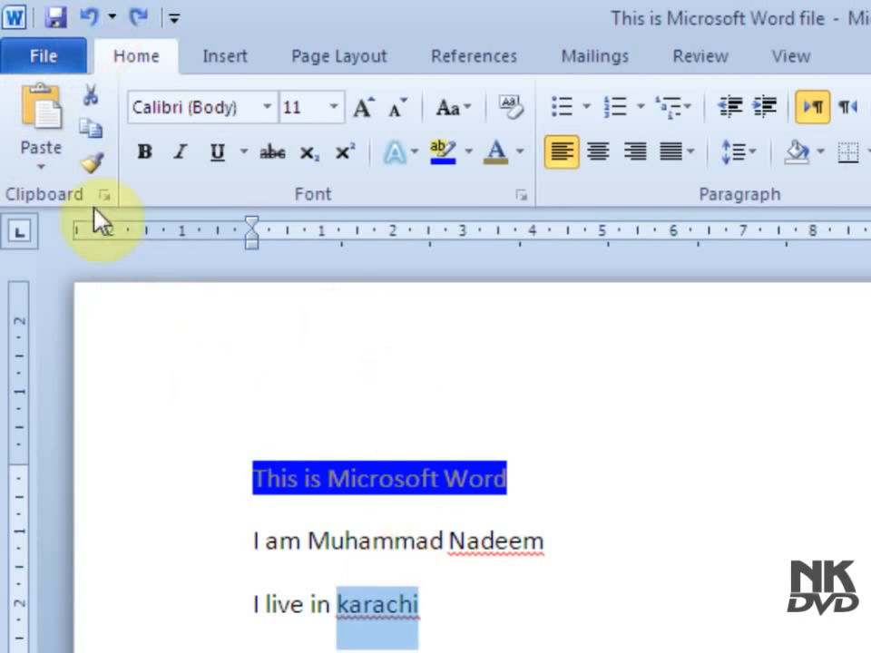
pyautogui.click(97, 106)
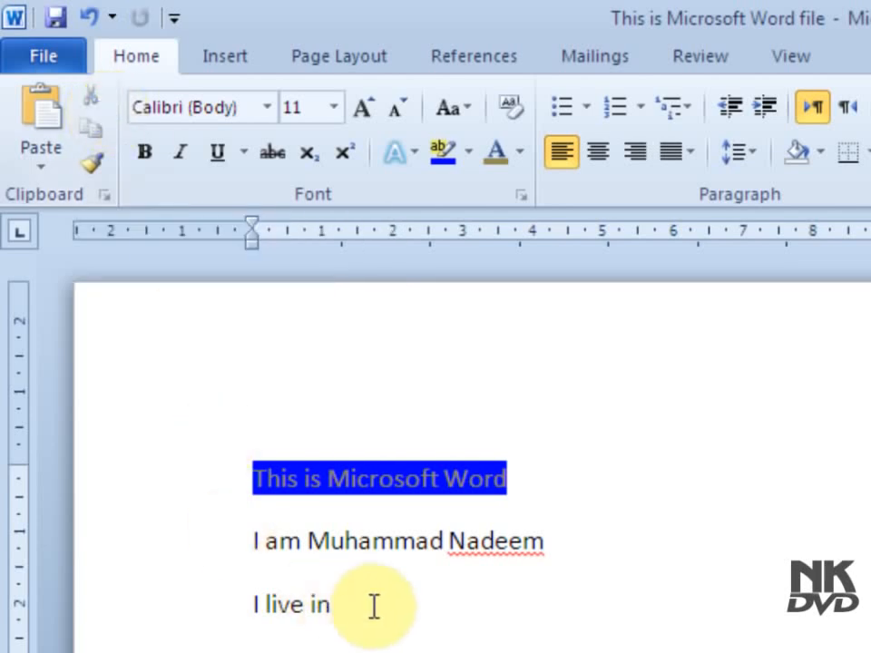
pyautogui.click(91, 27)
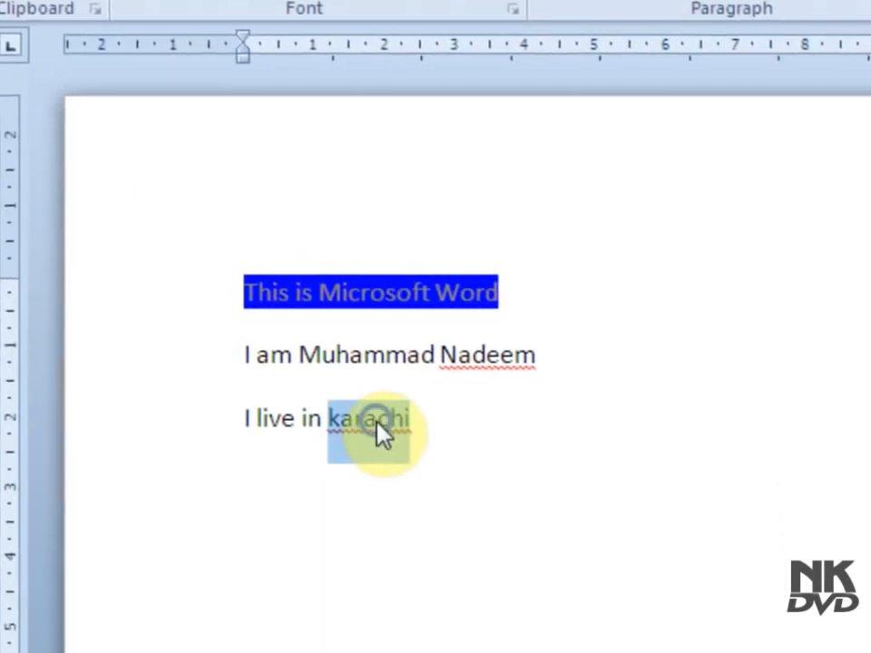
# Cut "karachi" from the third line and paste it on a new line directly below
pyautogui.rightClick(391, 620)
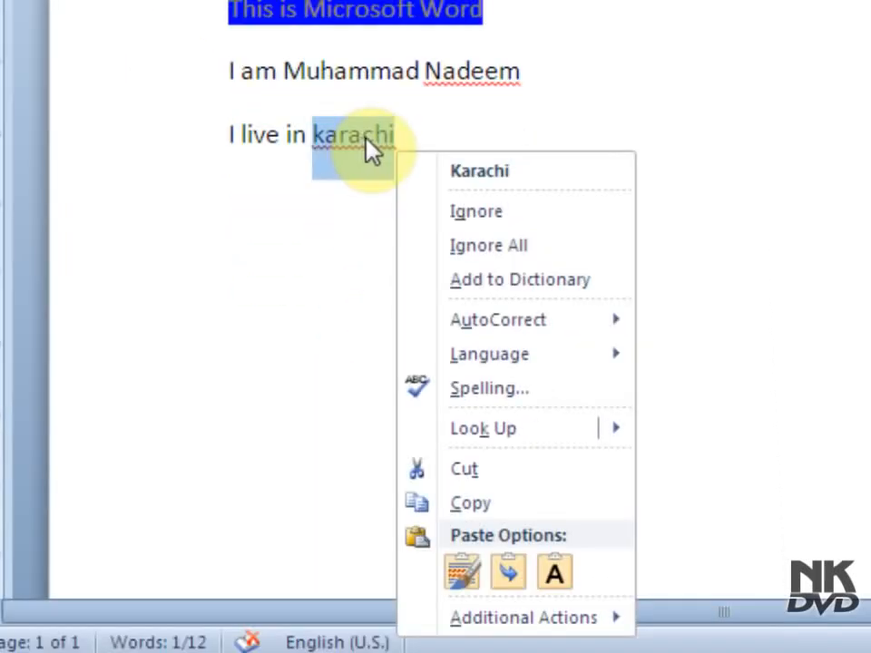
pyautogui.click(535, 481)
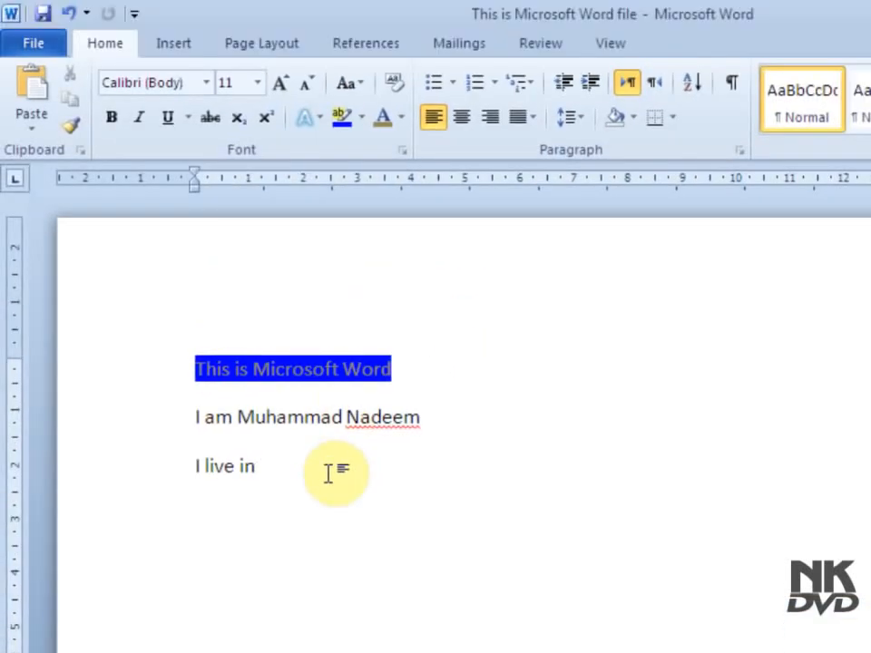
pyautogui.press('Return')
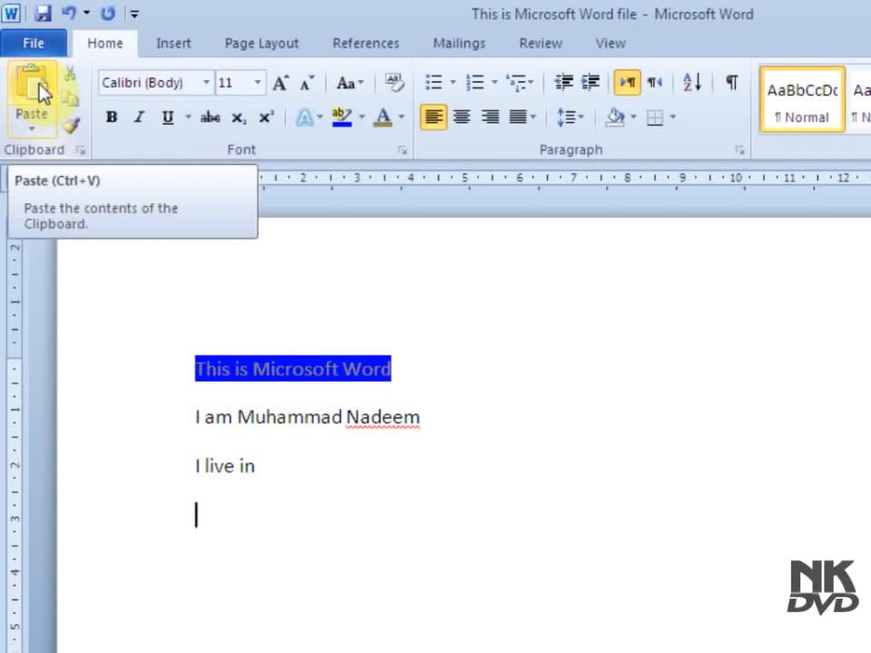
pyautogui.rightClick(210, 517)
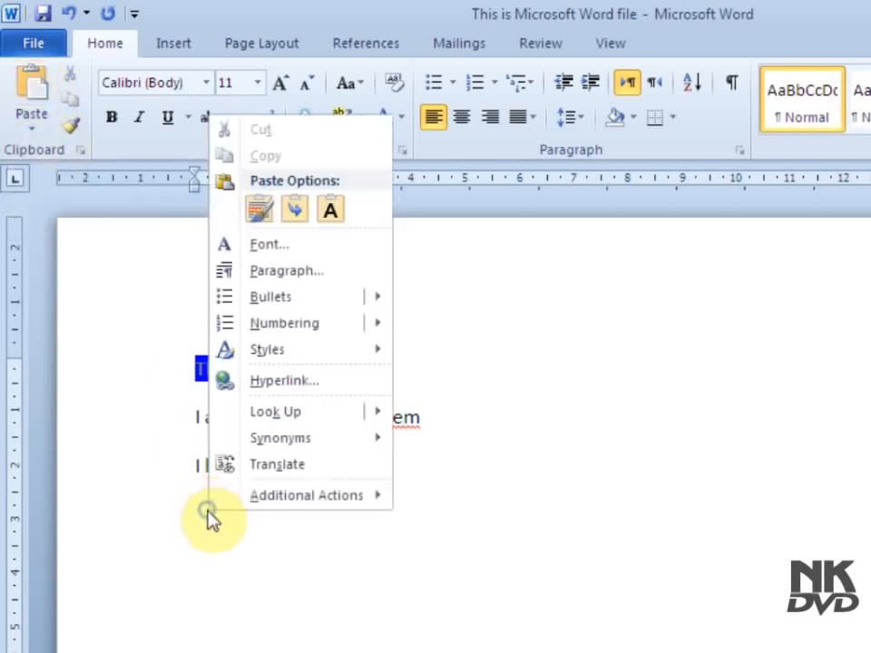
pyautogui.click(332, 218)
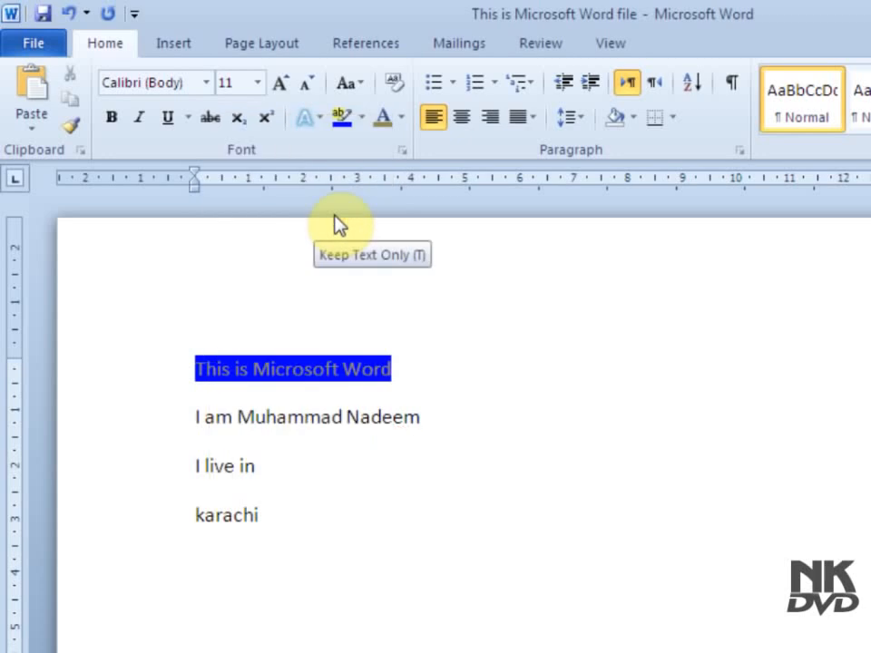
pyautogui.click(157, 613)
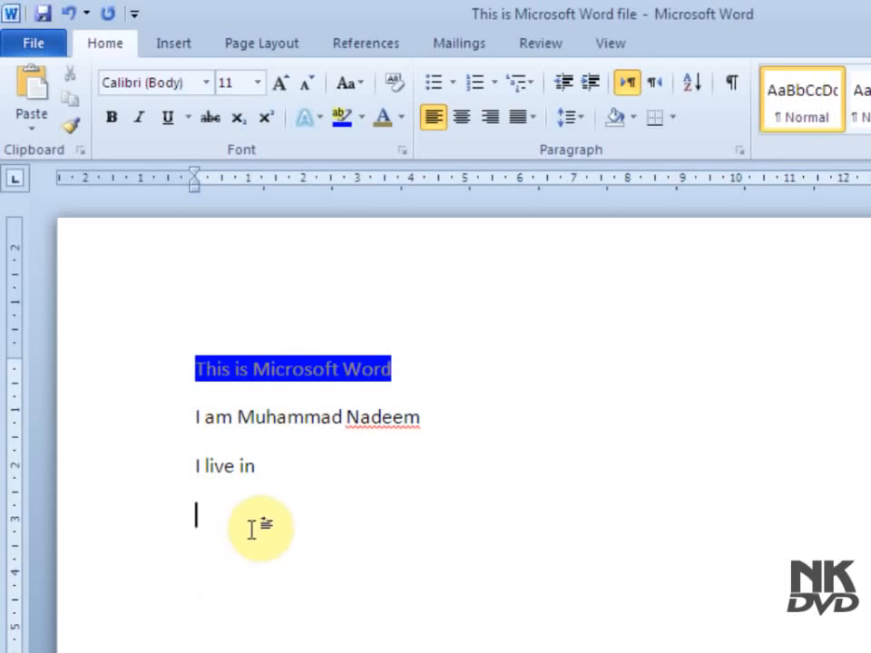
pyautogui.hotkey('ctrl', 'v')
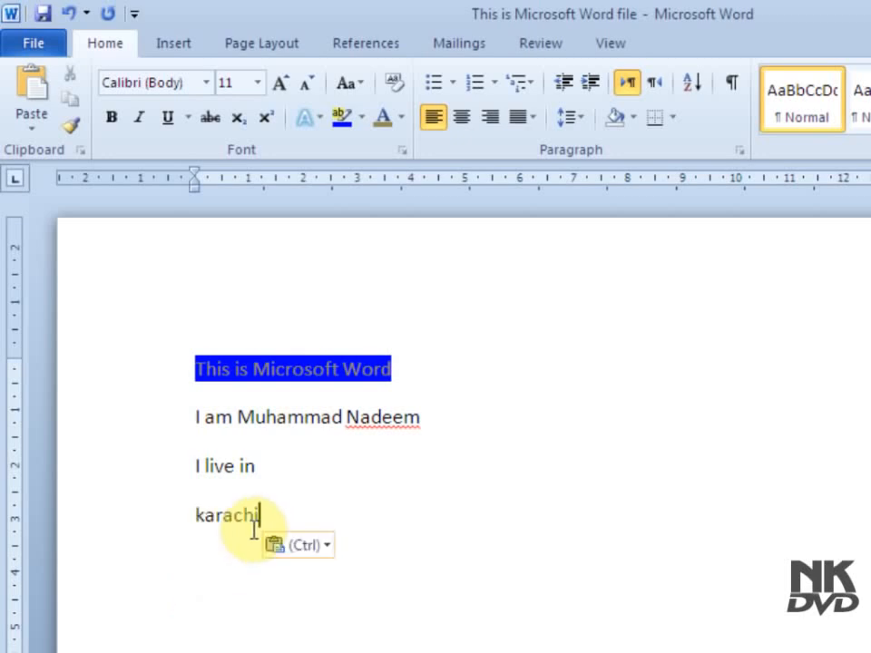
# Paste "karachi" on two more new lines at the end, keeping text only for the last one
pyautogui.press('Return')
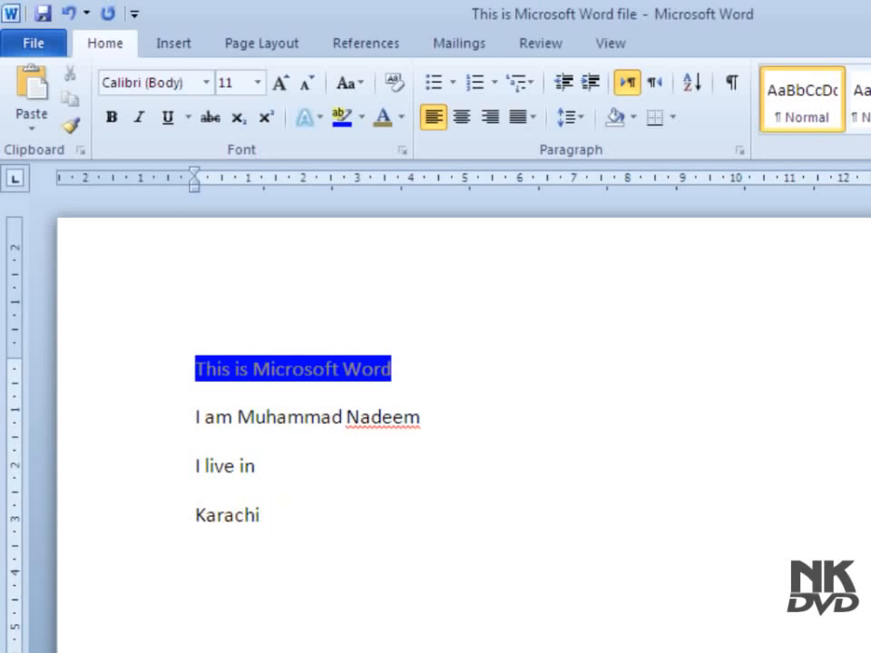
pyautogui.click(38, 98)
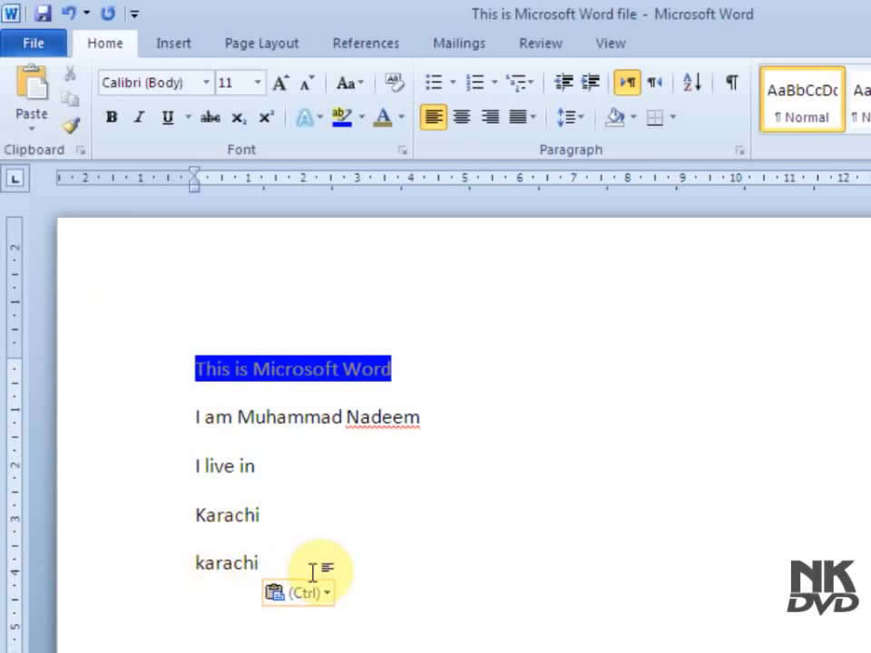
pyautogui.press('Return')
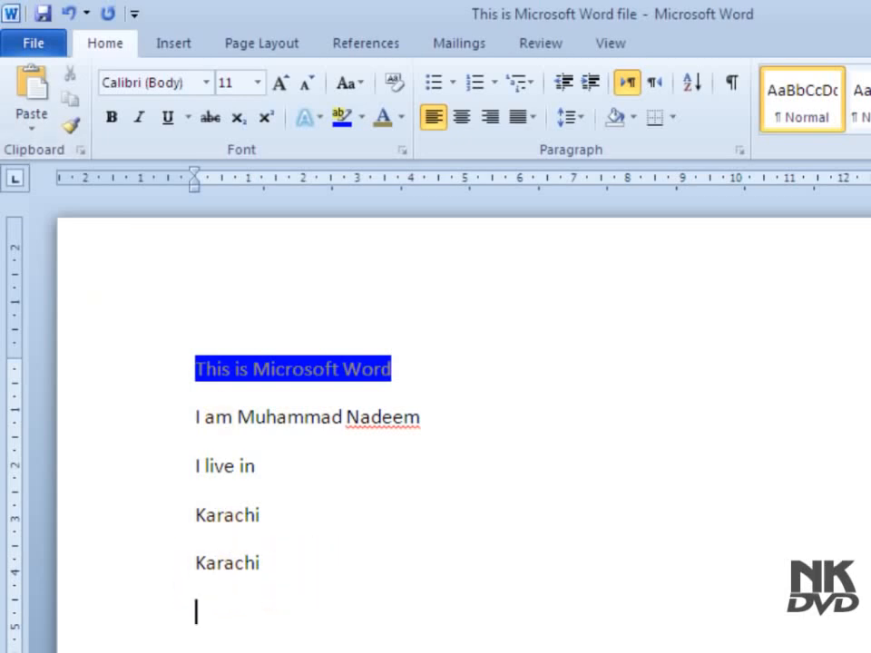
pyautogui.rightClick(234, 626)
pyautogui.click(359, 334)
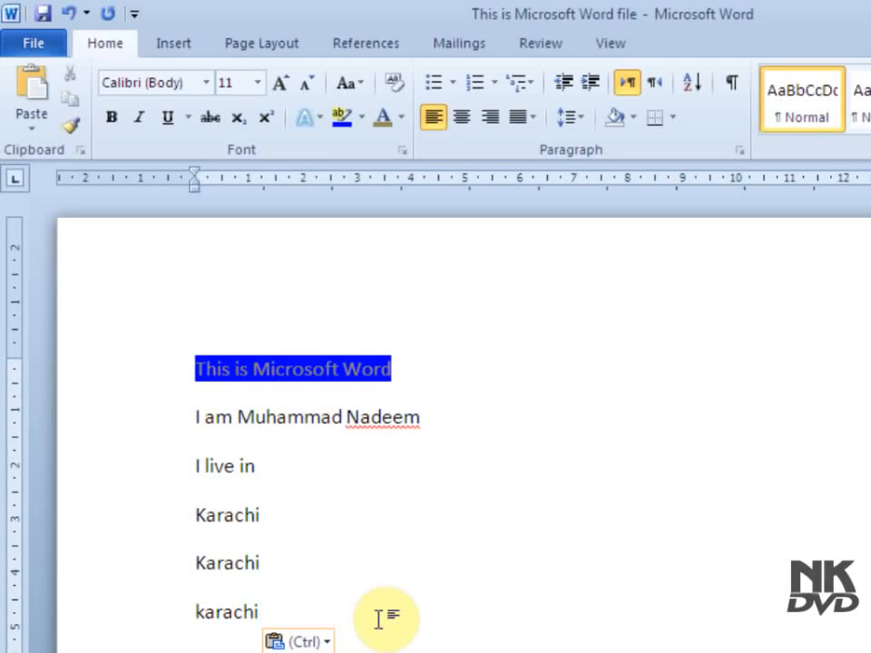
# Undo all the pastes and the cut of "karachi", and place the cursor at the end of the third line
pyautogui.click(67, 14)
pyautogui.click(67, 13)
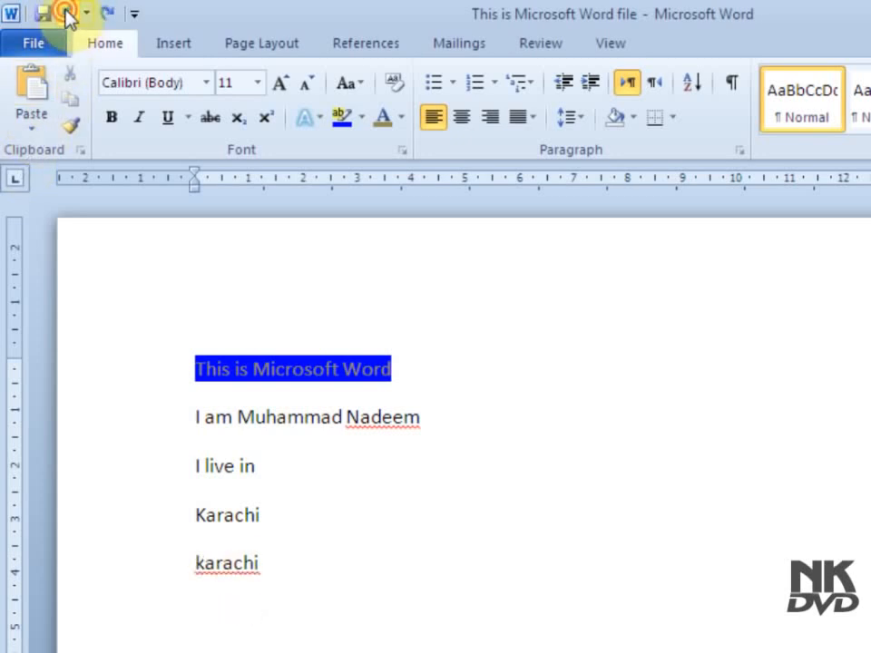
pyautogui.click(67, 14)
pyautogui.click(68, 14)
pyautogui.click(67, 13)
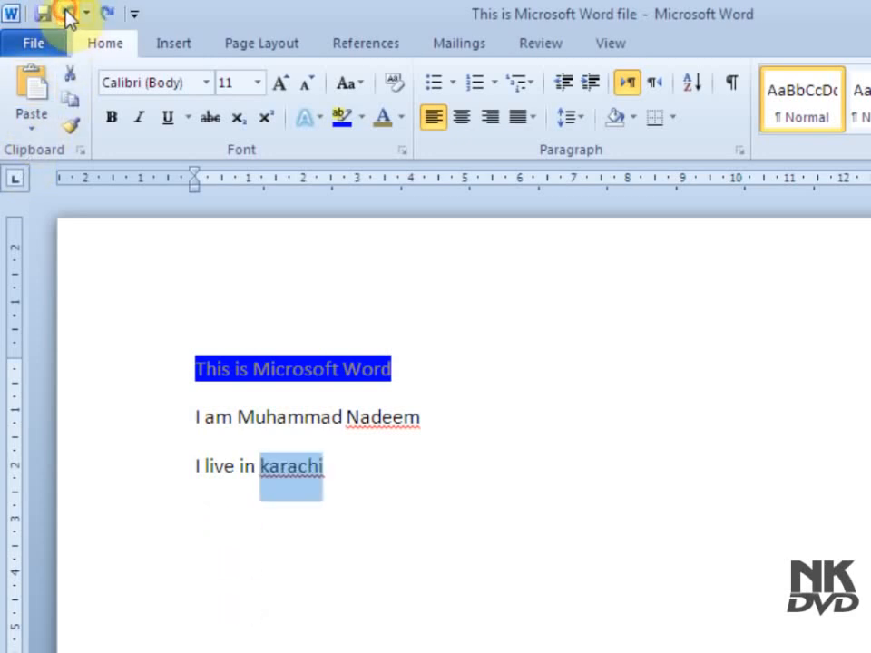
pyautogui.click(384, 480)
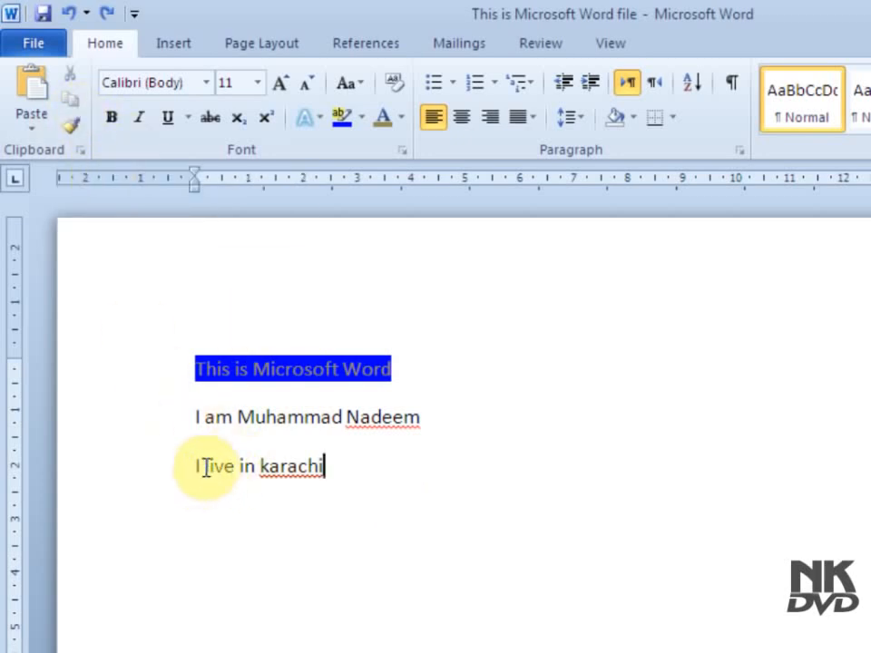
# Copy the word "live" from the line "I live in karachi"
pyautogui.moveTo(205, 466); pyautogui.dragTo(235, 468)
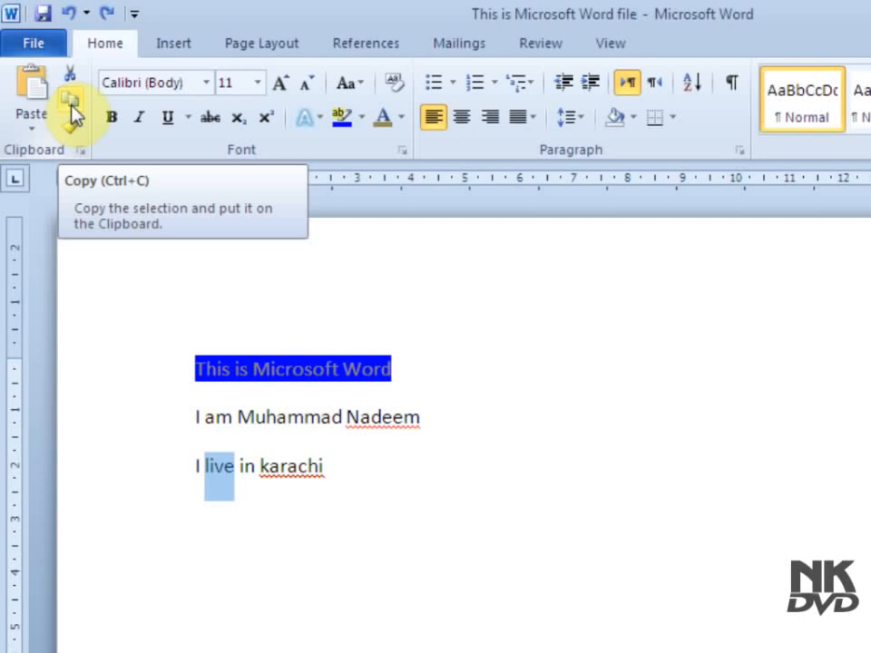
pyautogui.rightClick(223, 468)
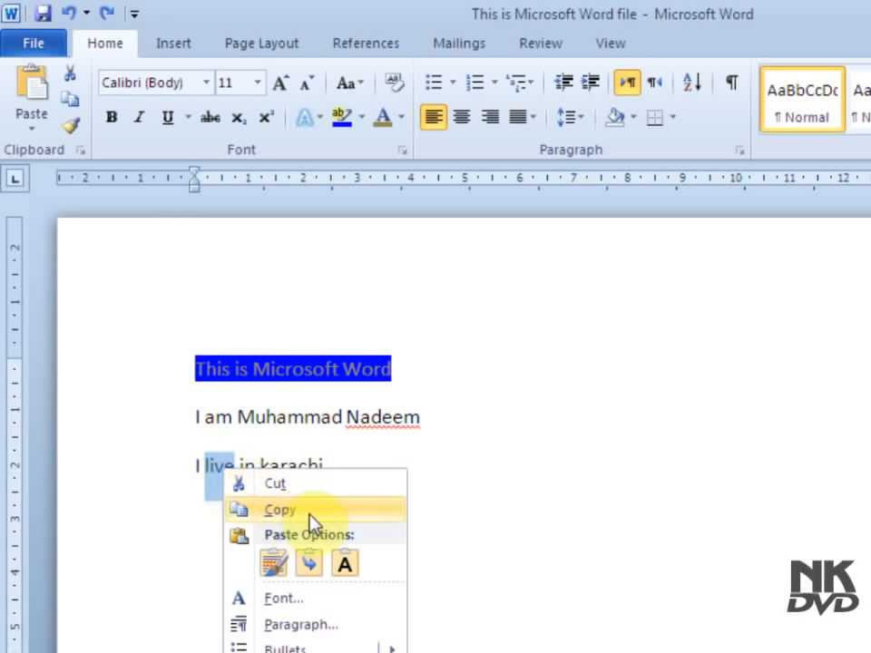
pyautogui.click(418, 532)
pyautogui.rightClick(218, 472)
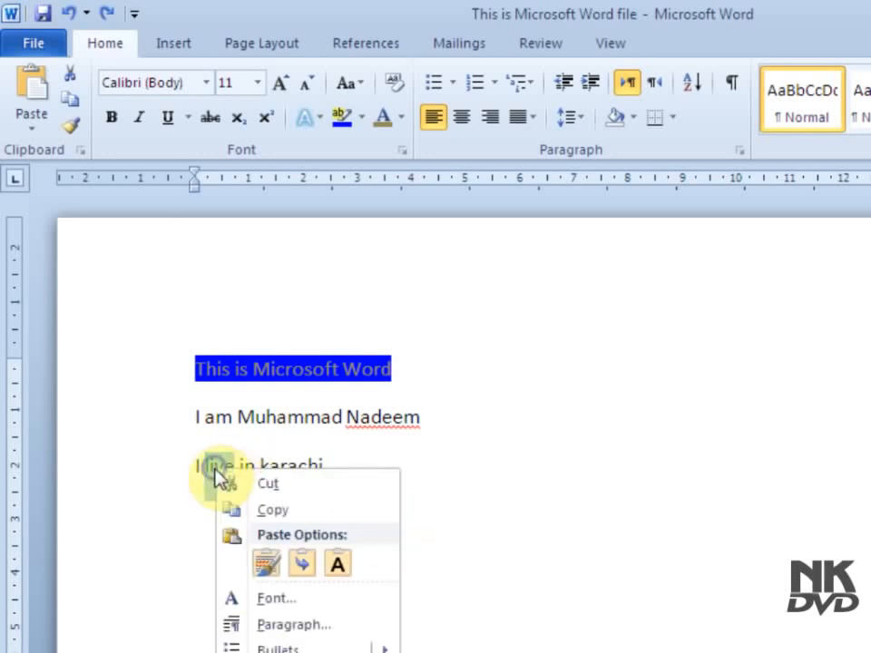
pyautogui.click(264, 513)
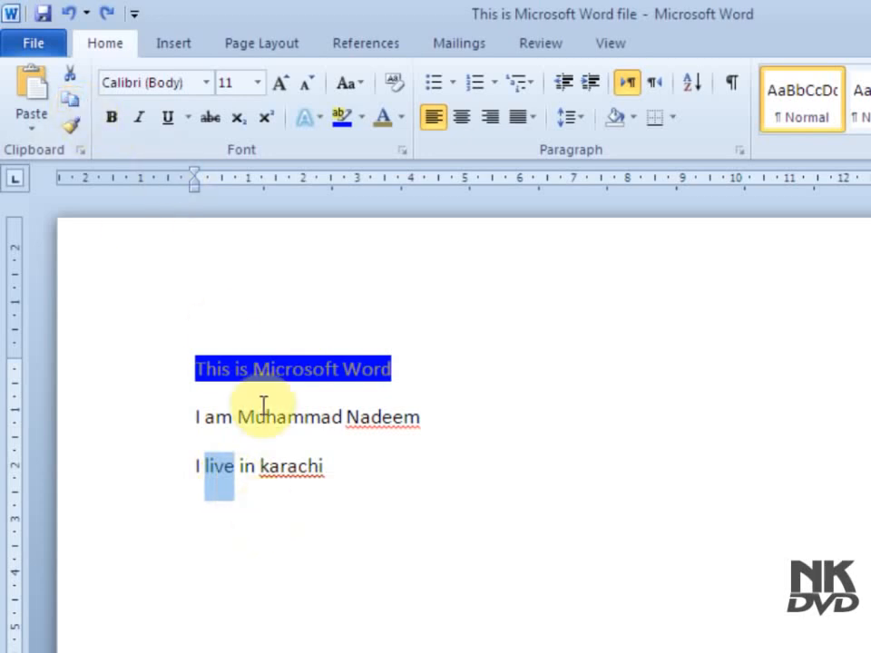
# Paste "live" on three new lines below "I live in karachi", keeping text only for the last one
pyautogui.click(345, 473)
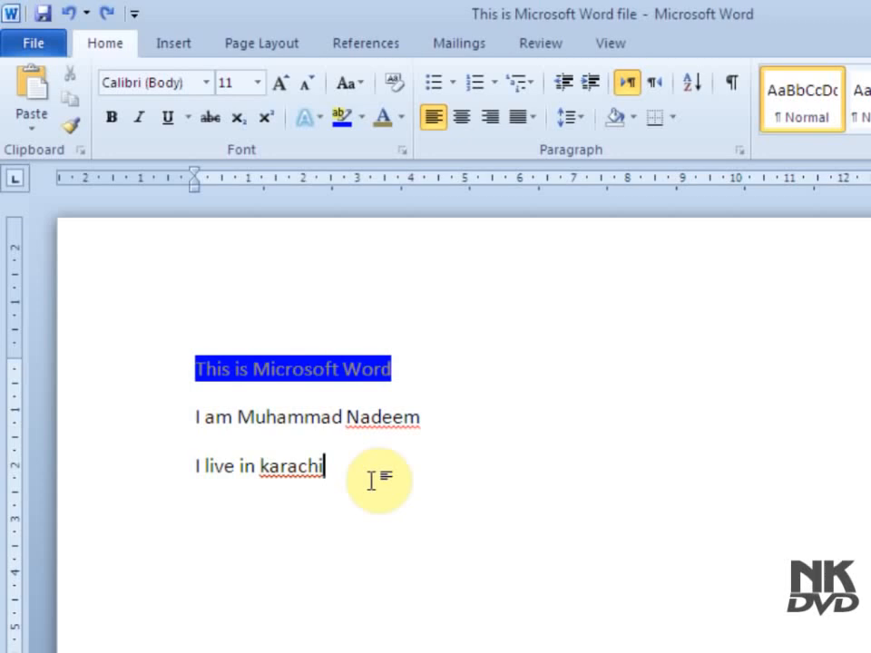
pyautogui.press('Return')
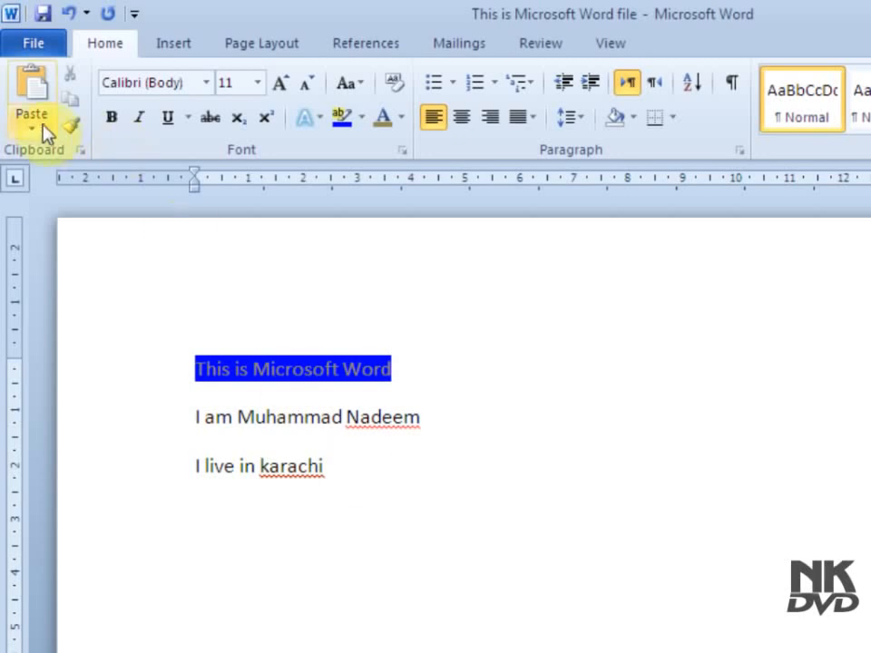
pyautogui.click(31, 91)
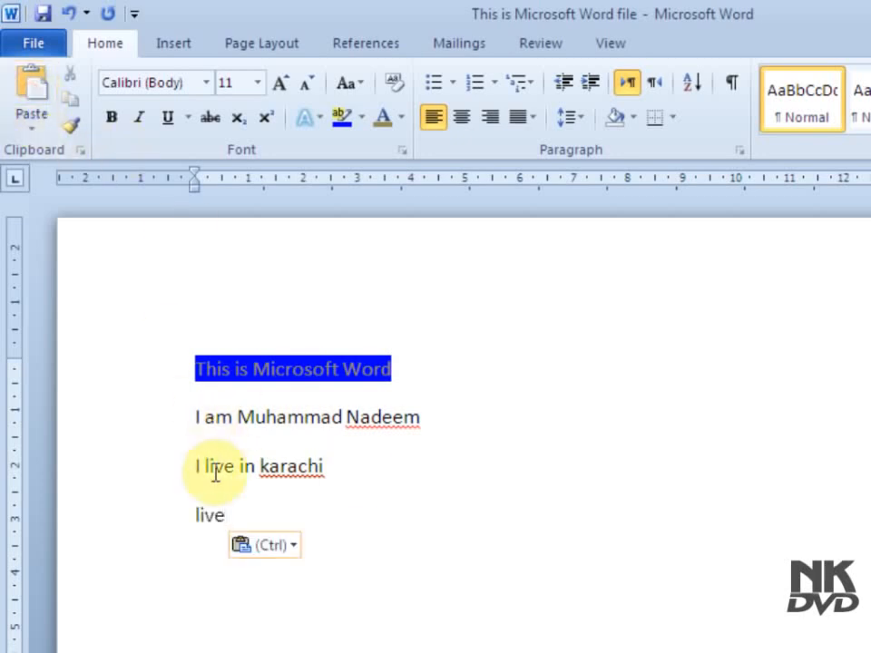
pyautogui.press('Return')
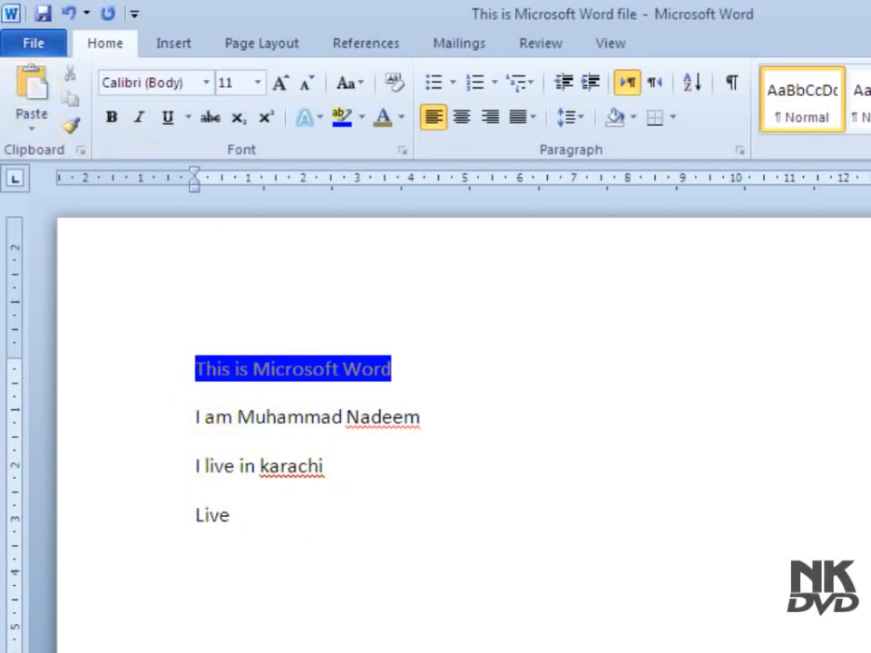
pyautogui.hotkey('ctrl', 'v')
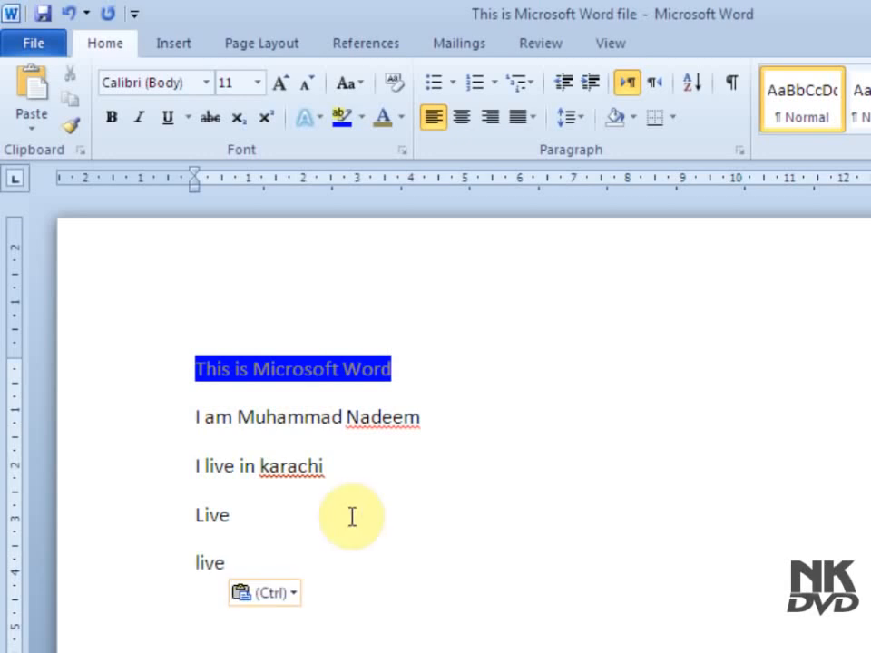
pyautogui.press('Return')
pyautogui.rightClick(218, 609)
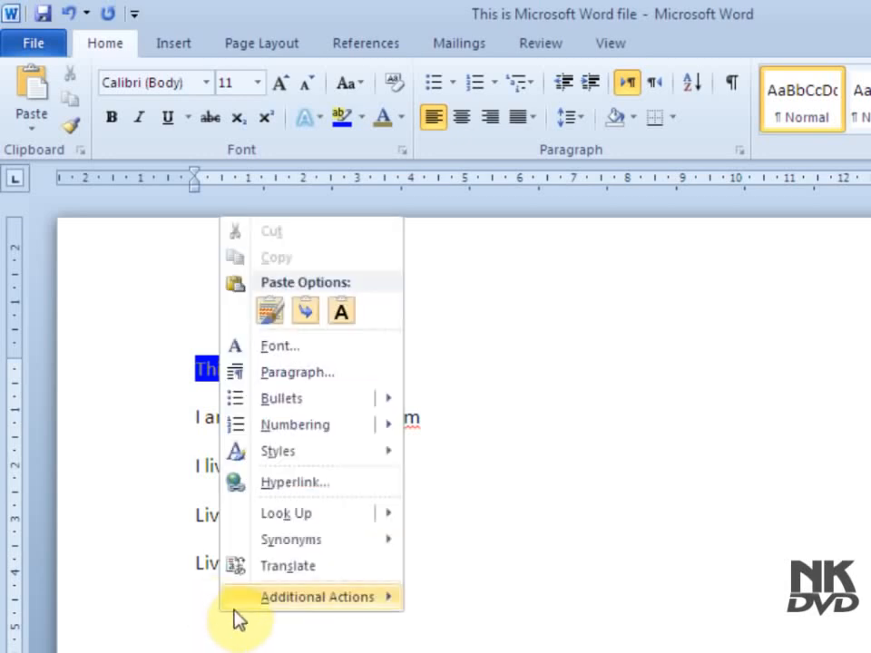
pyautogui.click(346, 316)
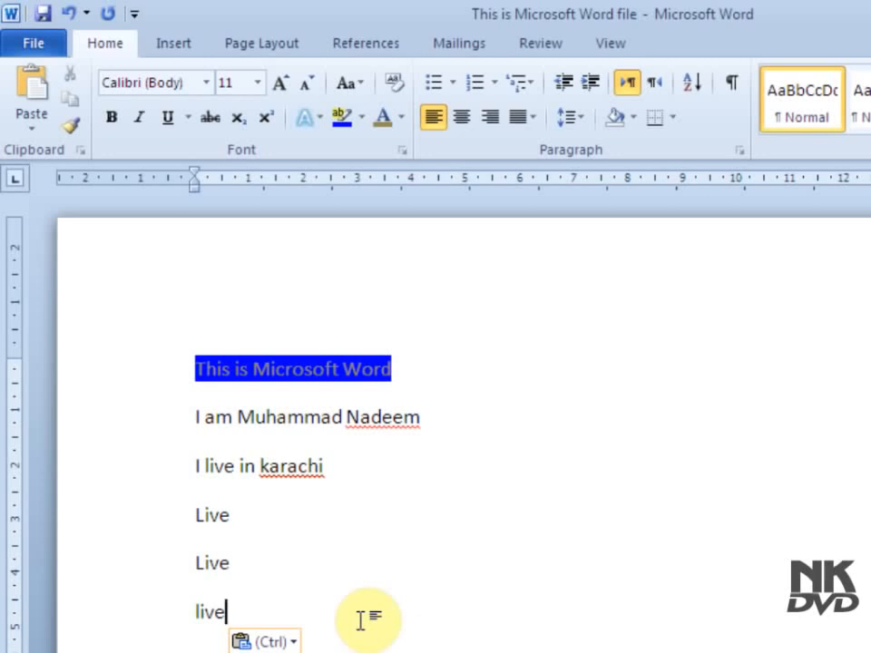
# Cut the highlighted line "This is Microsoft Word" and paste it on a new line at the document's end
pyautogui.moveTo(400, 370); pyautogui.dragTo(185, 368)
pyautogui.click(70, 74)
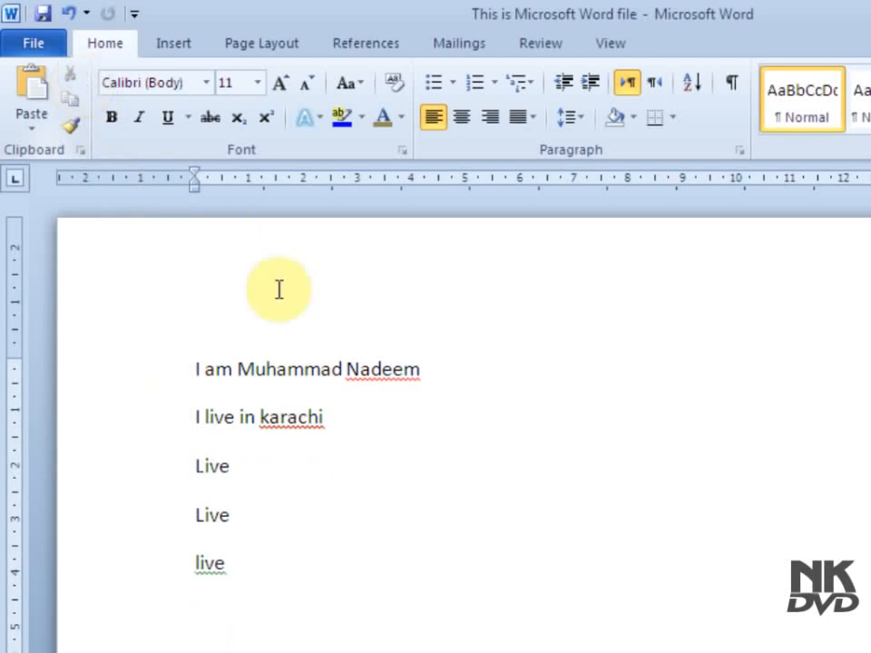
pyautogui.click(292, 570)
pyautogui.press('Return')
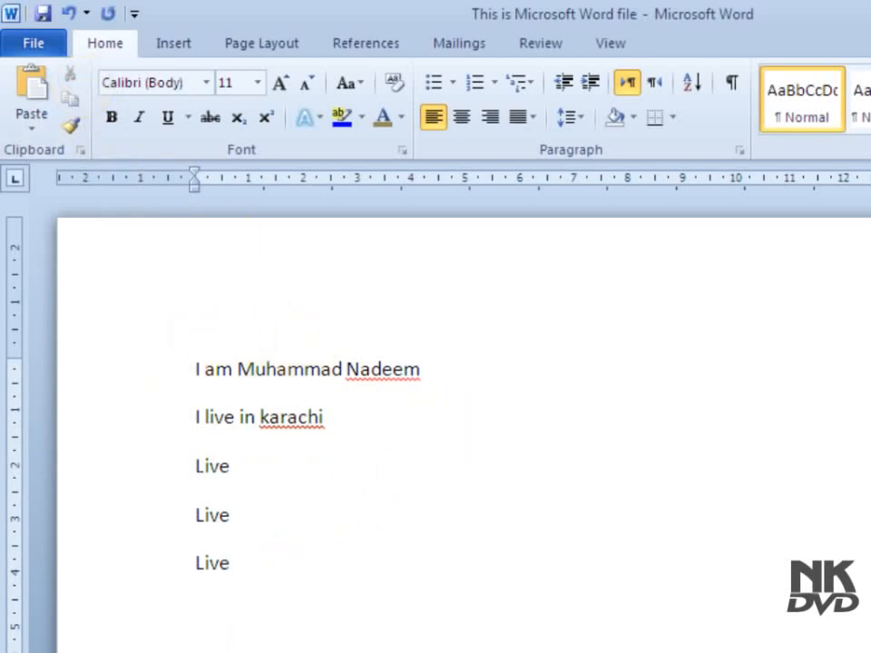
pyautogui.click(31, 92)
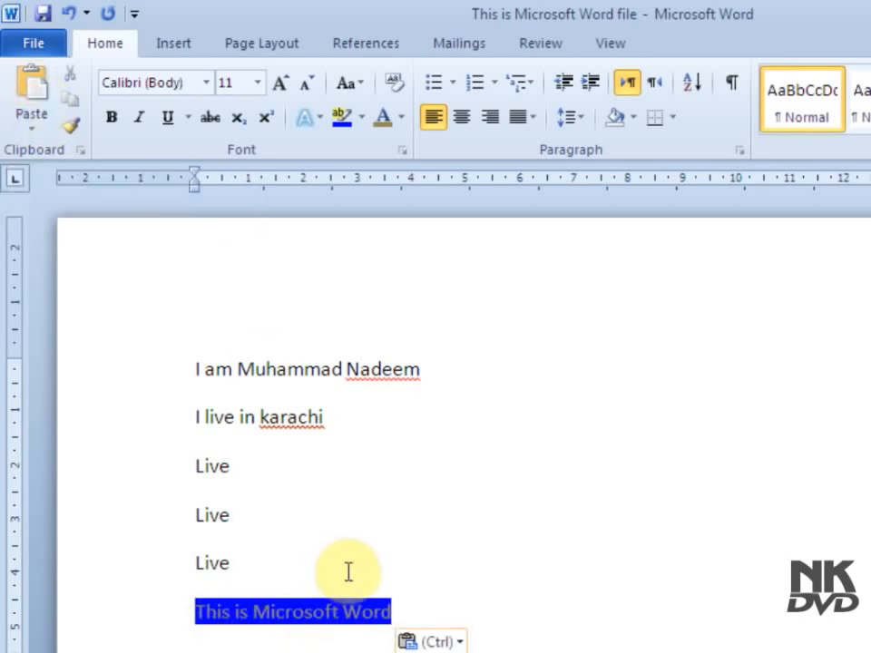
# Copy the full name from the document's first line and paste it on a new line directly below that line
pyautogui.click(310, 567)
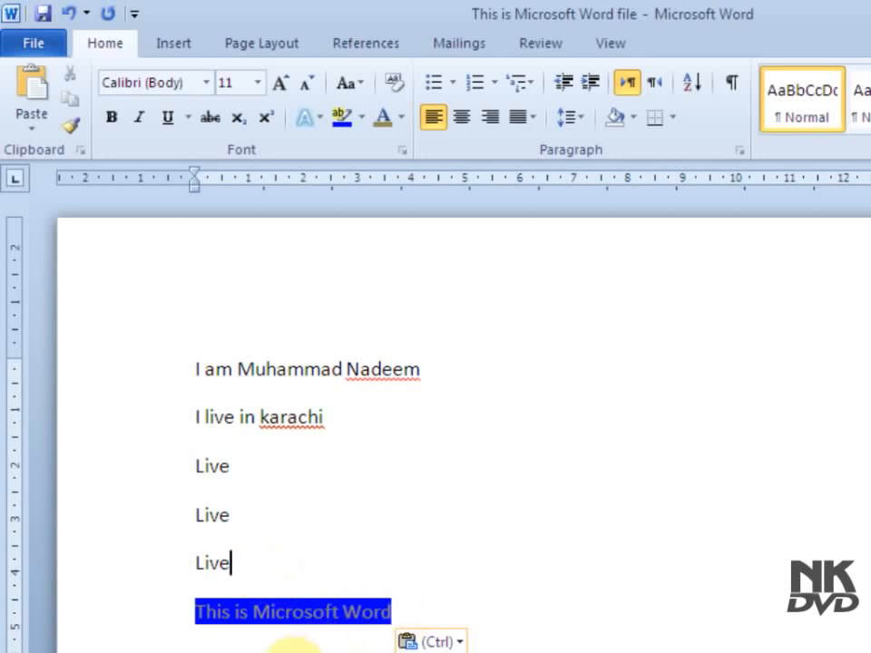
pyautogui.moveTo(237, 368); pyautogui.dragTo(409, 388)
pyautogui.click(71, 100)
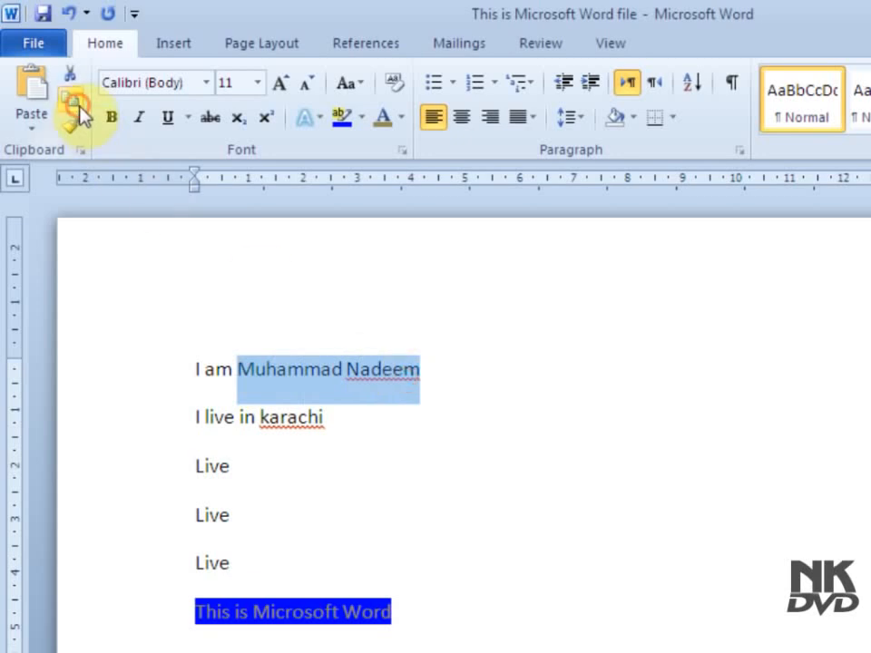
pyautogui.click(445, 381)
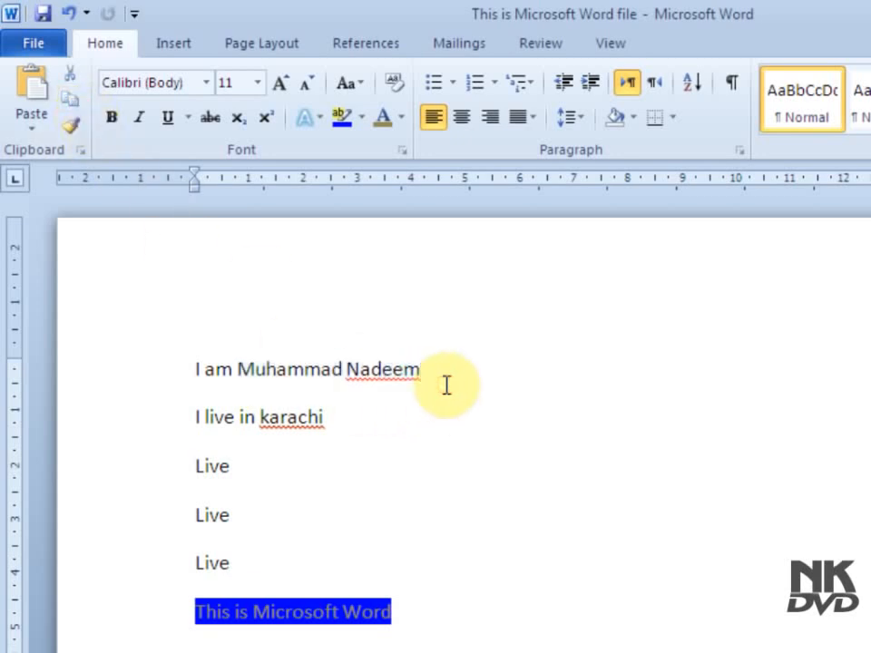
pyautogui.press('Return')
pyautogui.click(31, 87)
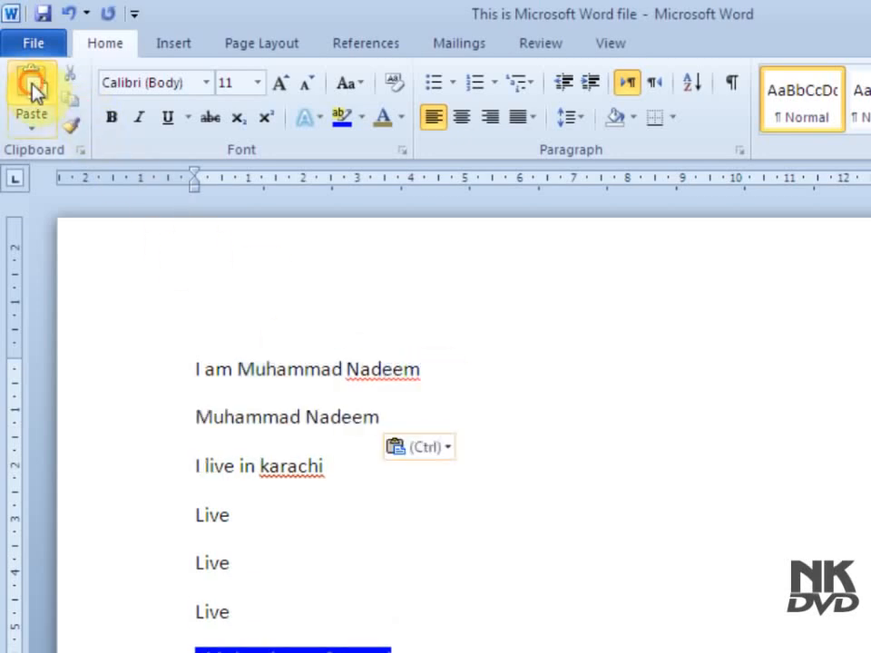
pyautogui.click(322, 370)
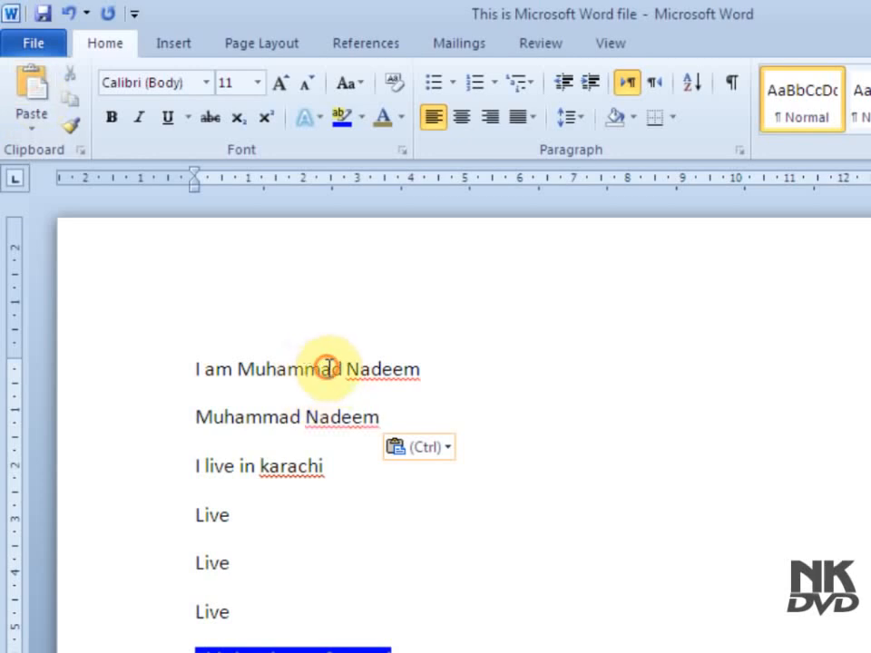
pyautogui.click(279, 416)
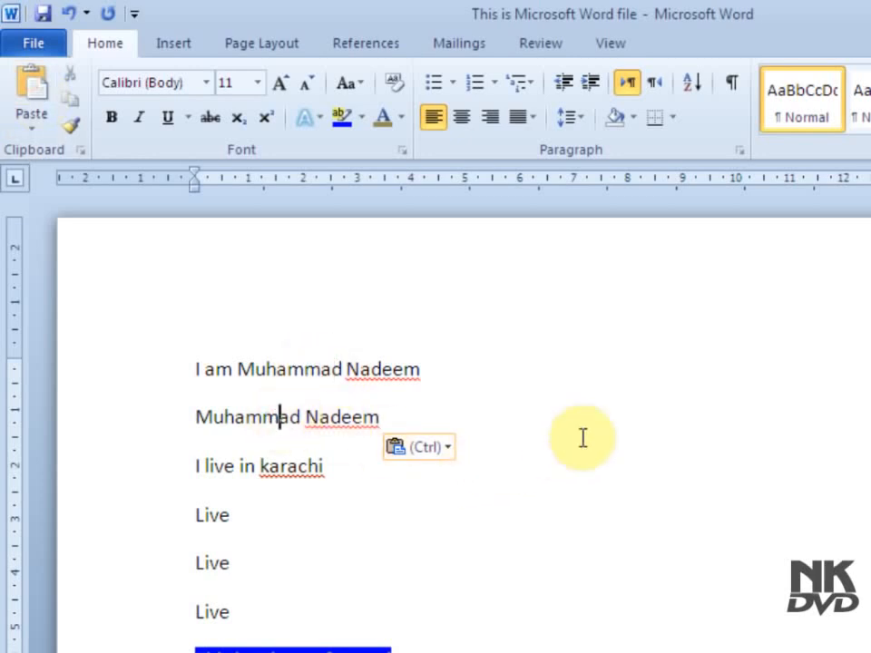